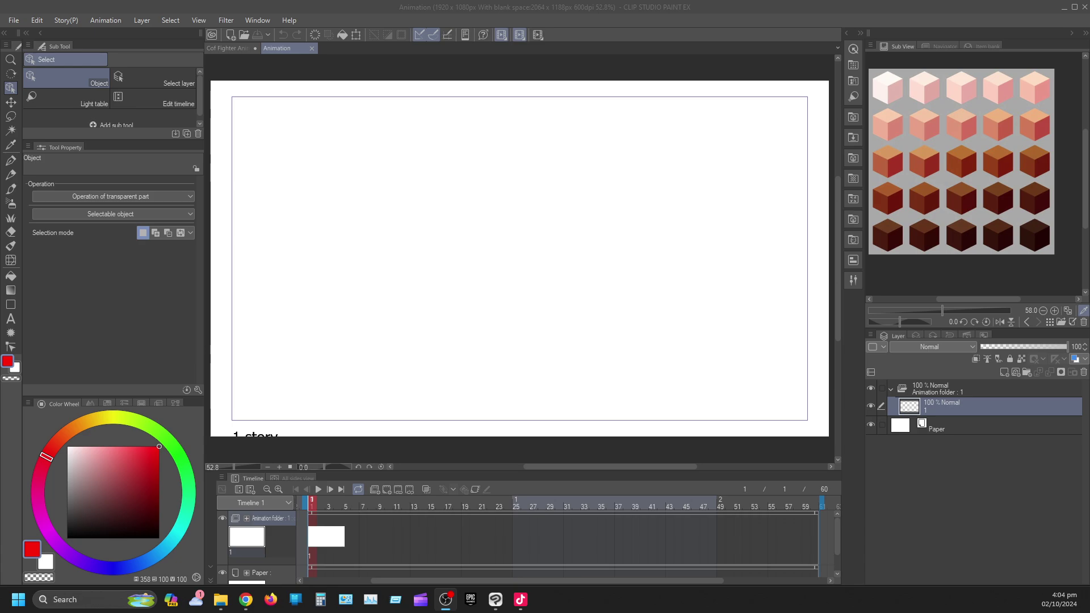
Open the Material panel on the 3D category and browse to the Backflip pose.
{"action": "left_click", "coordinate": [519, 219]}
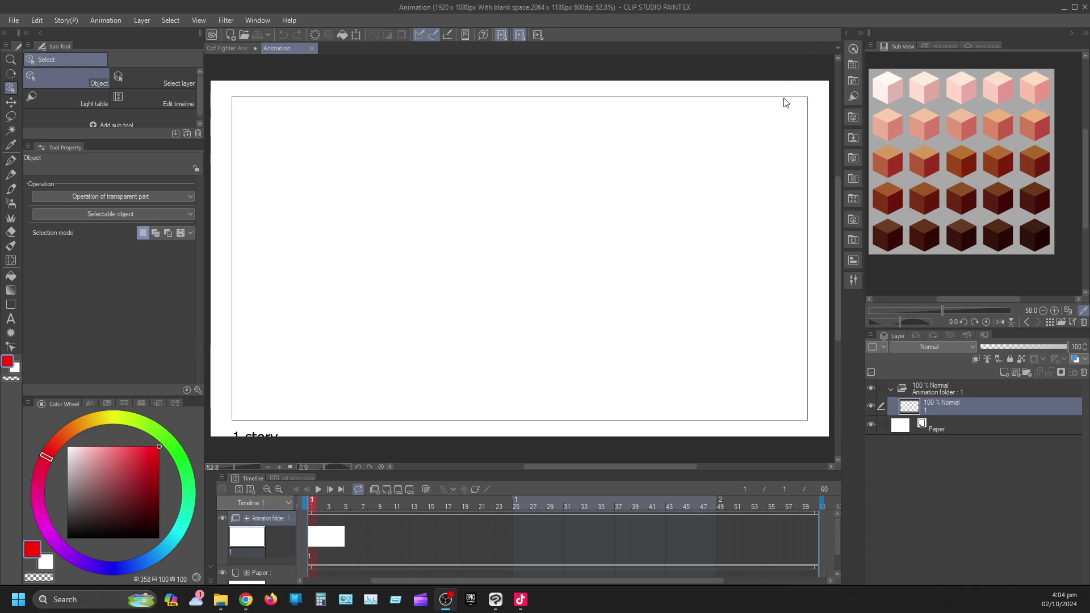
{"action": "left_click", "coordinate": [845, 33]}
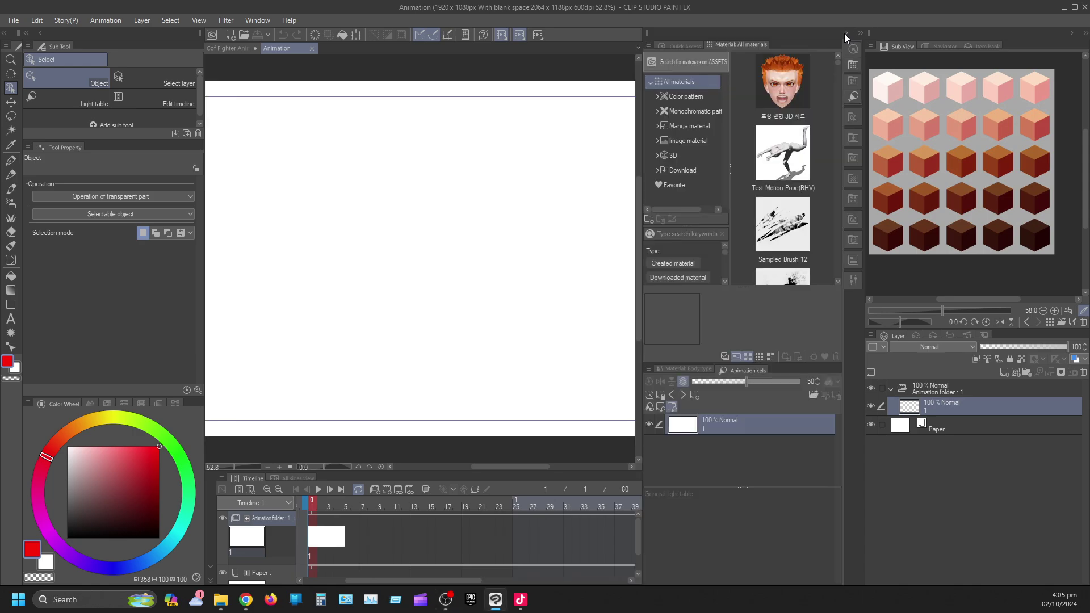
{"action": "left_click", "coordinate": [658, 155]}
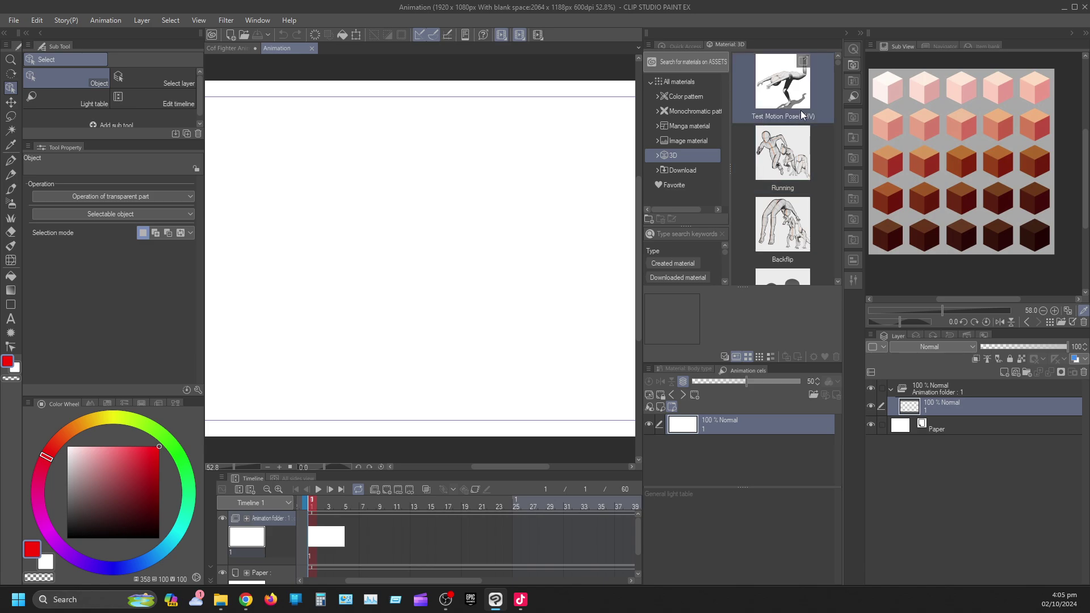
{"action": "scroll", "coordinate": [804, 156], "scroll_direction": "down", "scroll_amount": 2}
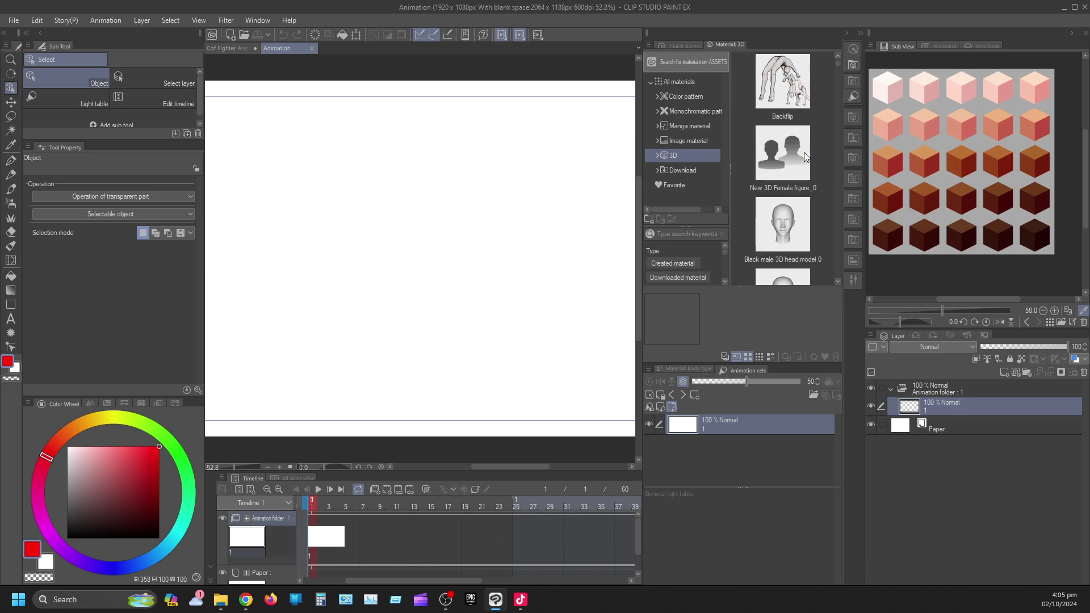
{"action": "scroll", "coordinate": [805, 156], "scroll_direction": "up", "scroll_amount": 2}
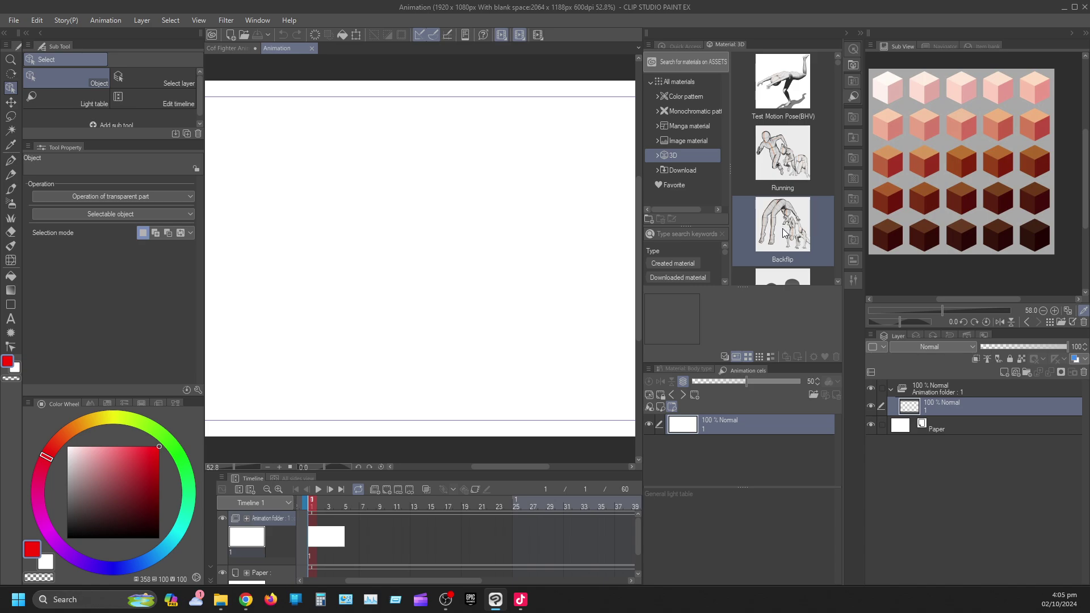
Drag the Backflip pose onto the canvas as a new cel, then collapse the Material panel.
{"action": "left_click_drag", "start_coordinate": [782, 228], "coordinate": [418, 258]}
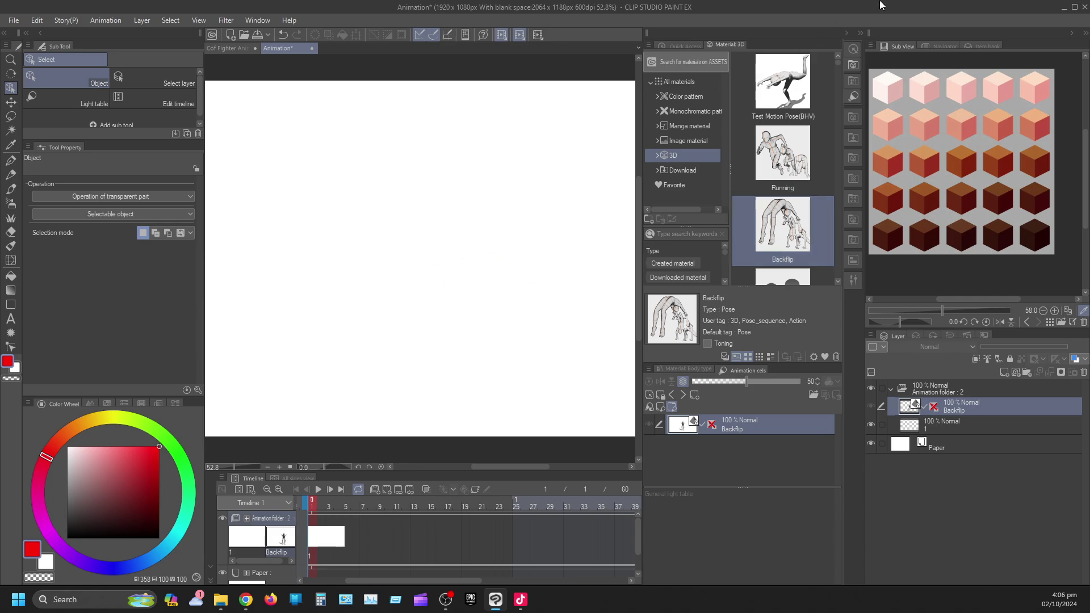
{"action": "left_click", "coordinate": [845, 32]}
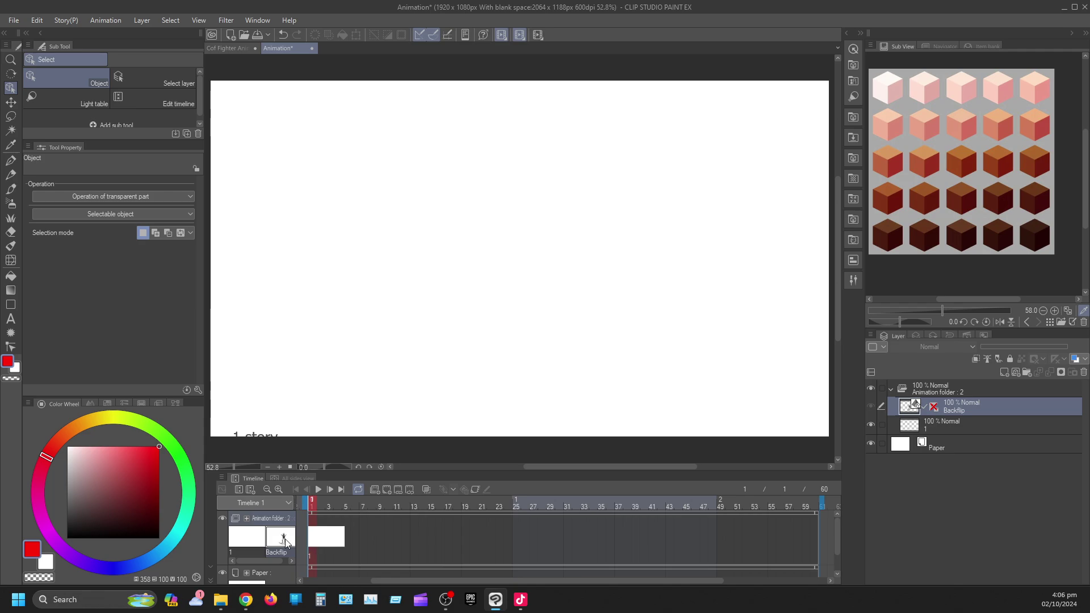
Assign the Backflip cel to frame 1 and delete the blank layer 1.
{"action": "right_click", "coordinate": [316, 545]}
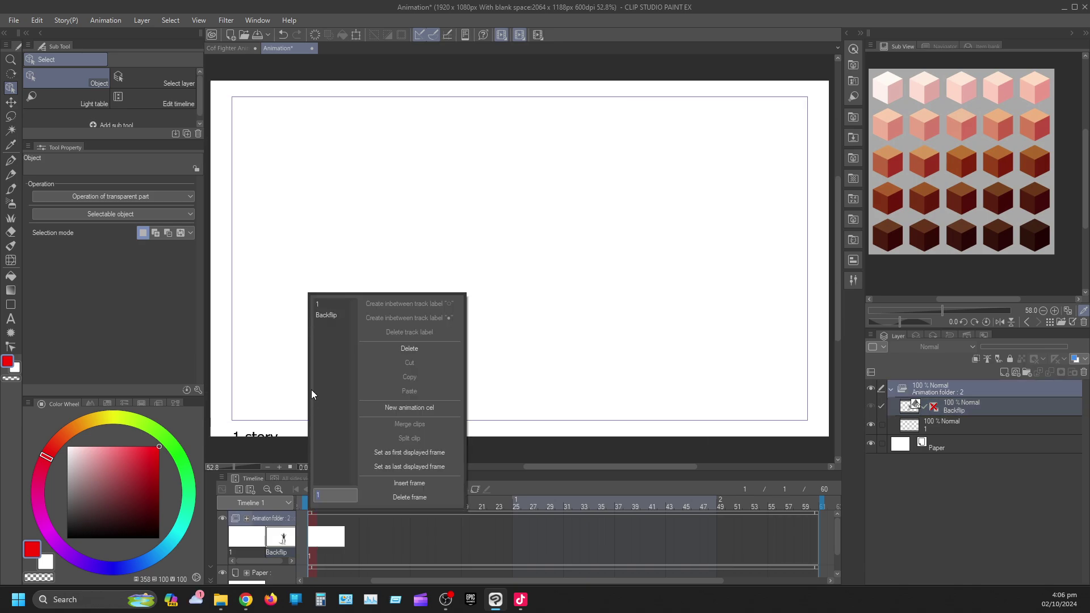
{"action": "left_click", "coordinate": [326, 316]}
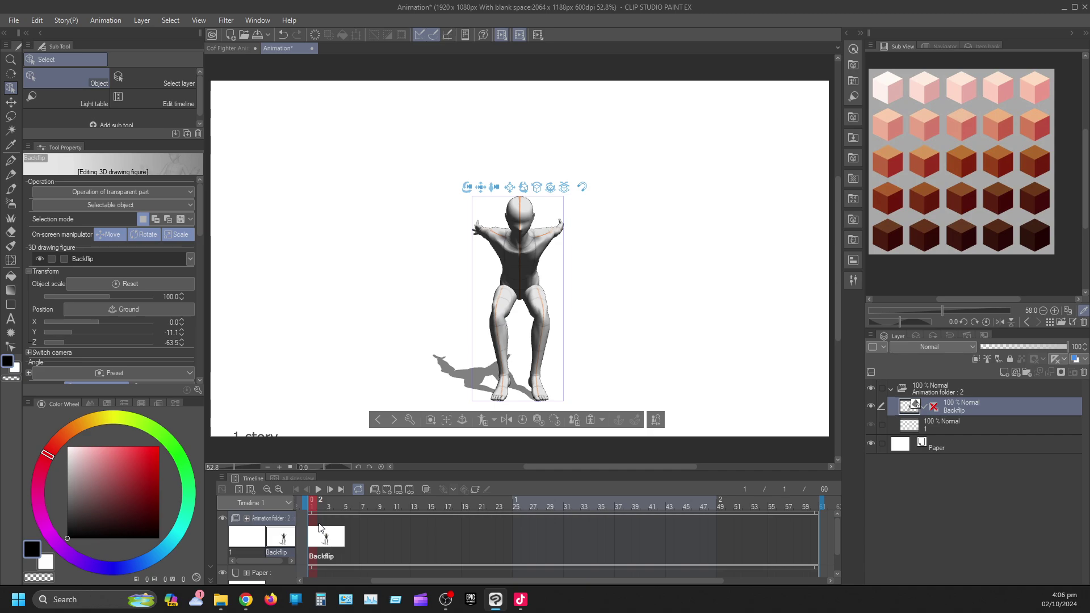
{"action": "key", "text": "ctrl+z"}
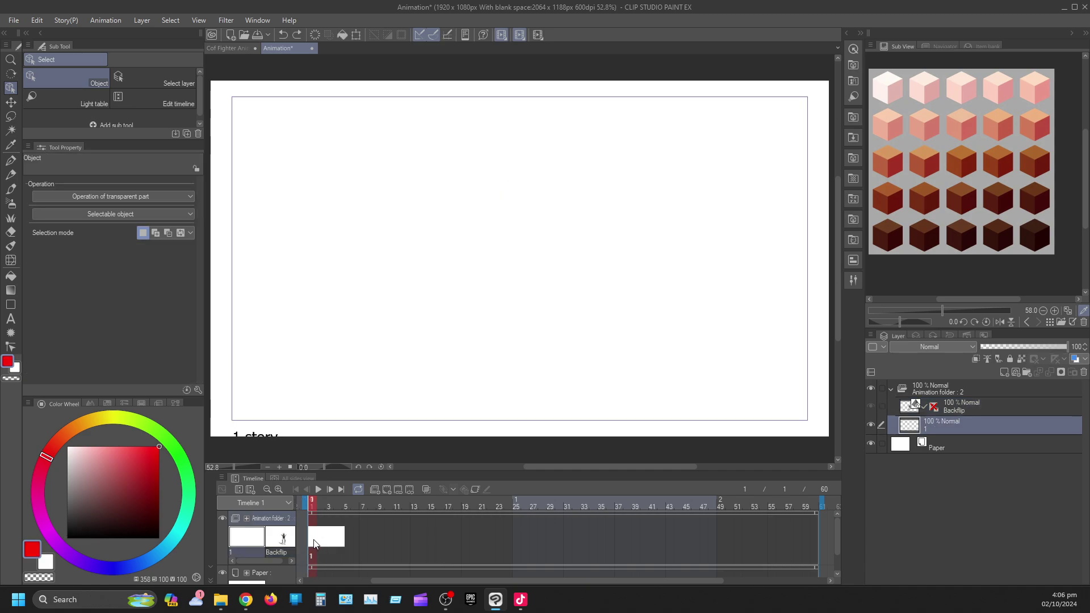
{"action": "right_click", "coordinate": [312, 544]}
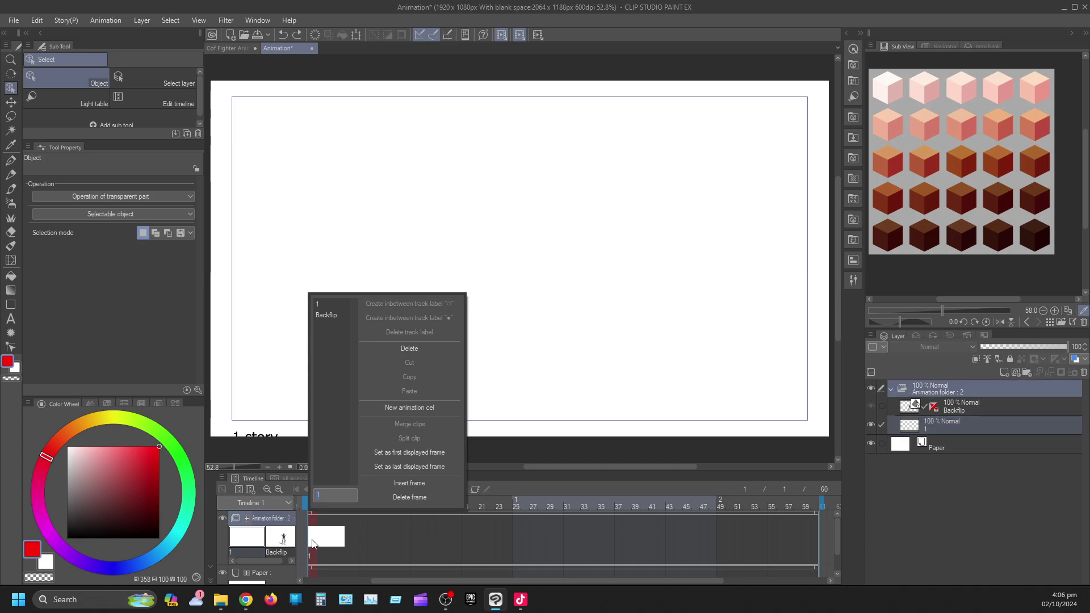
{"action": "left_click", "coordinate": [329, 315]}
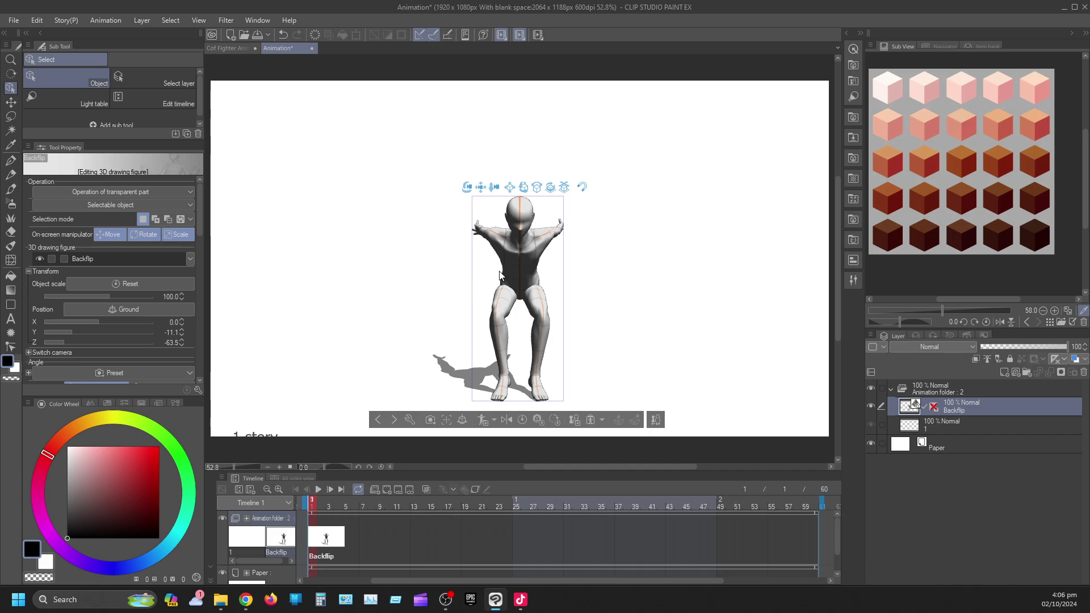
{"action": "left_click", "coordinate": [972, 425]}
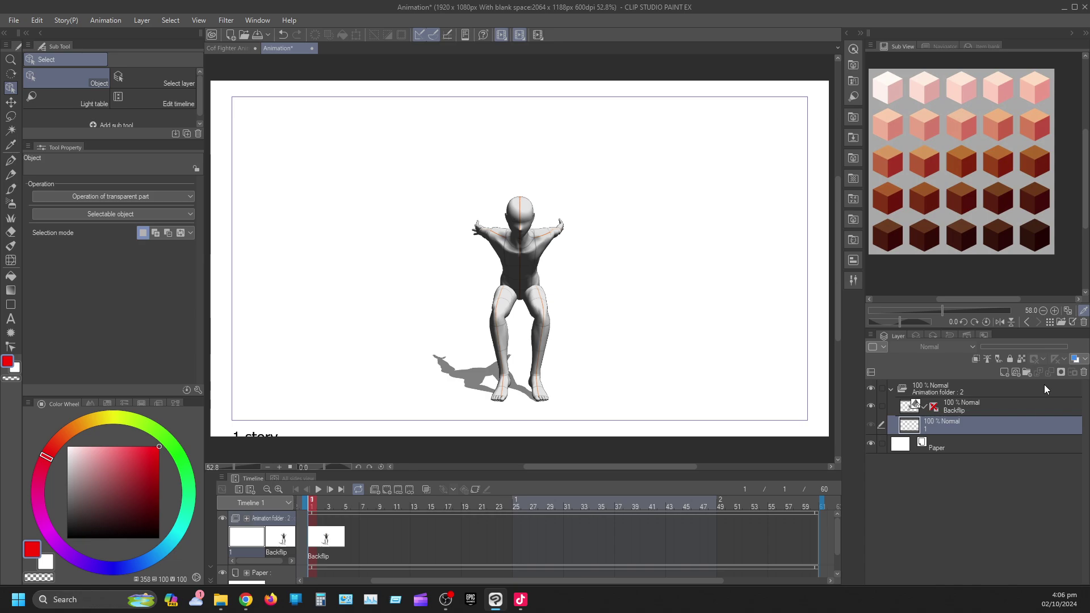
{"action": "left_click", "coordinate": [1083, 373]}
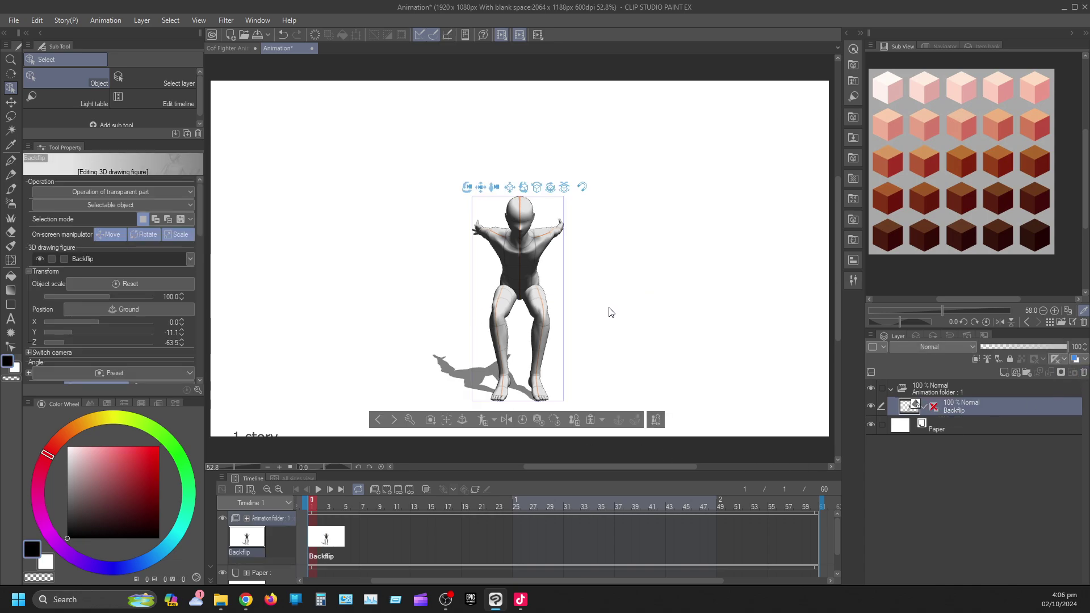
Orbit the camera around the Backflip figure into a side profile view.
{"action": "left_click_drag", "start_coordinate": [609, 309], "coordinate": [795, 310]}
{"action": "left_click_drag", "start_coordinate": [656, 358], "coordinate": [727, 368]}
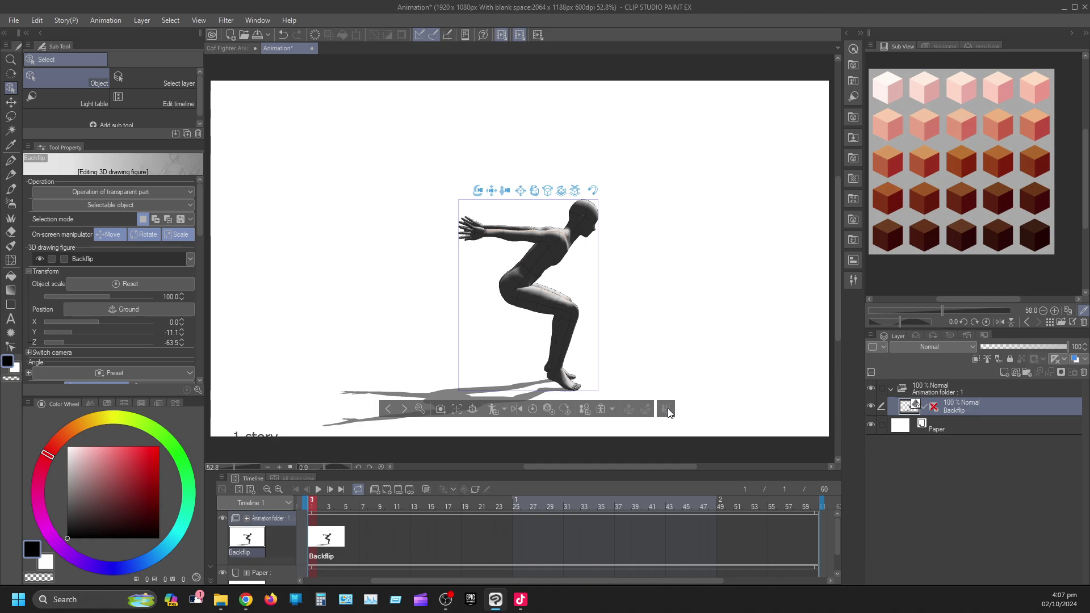
Open Sub Tool Detail on the Pose sequence category, then reposition and enlarge the window.
{"action": "left_click", "coordinate": [668, 410]}
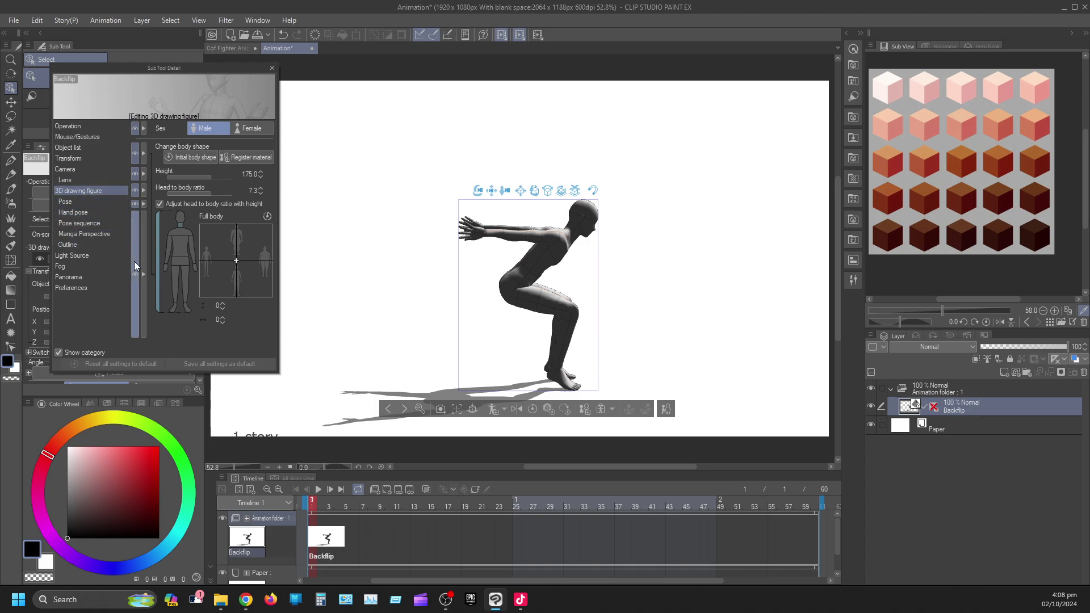
{"action": "left_click", "coordinate": [77, 222]}
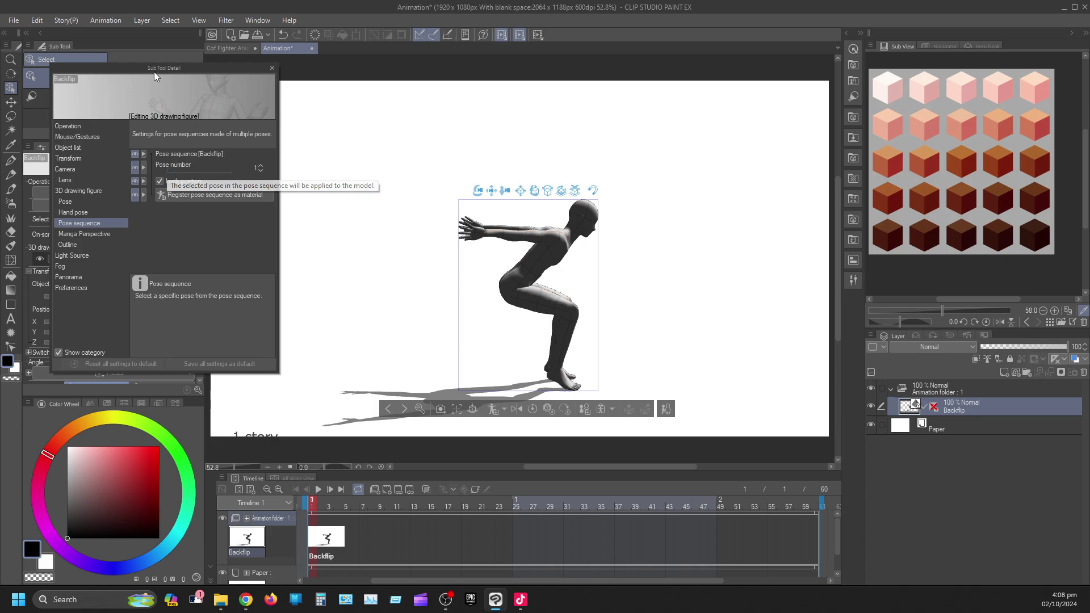
{"action": "left_click_drag", "start_coordinate": [121, 67], "coordinate": [277, 83]}
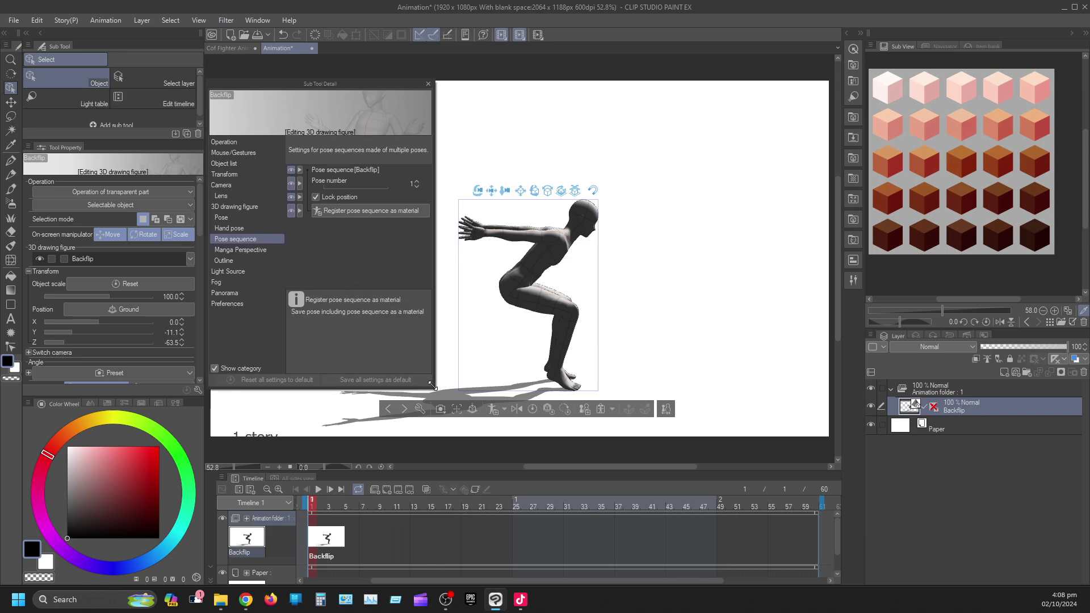
{"action": "left_click_drag", "start_coordinate": [434, 389], "coordinate": [531, 476]}
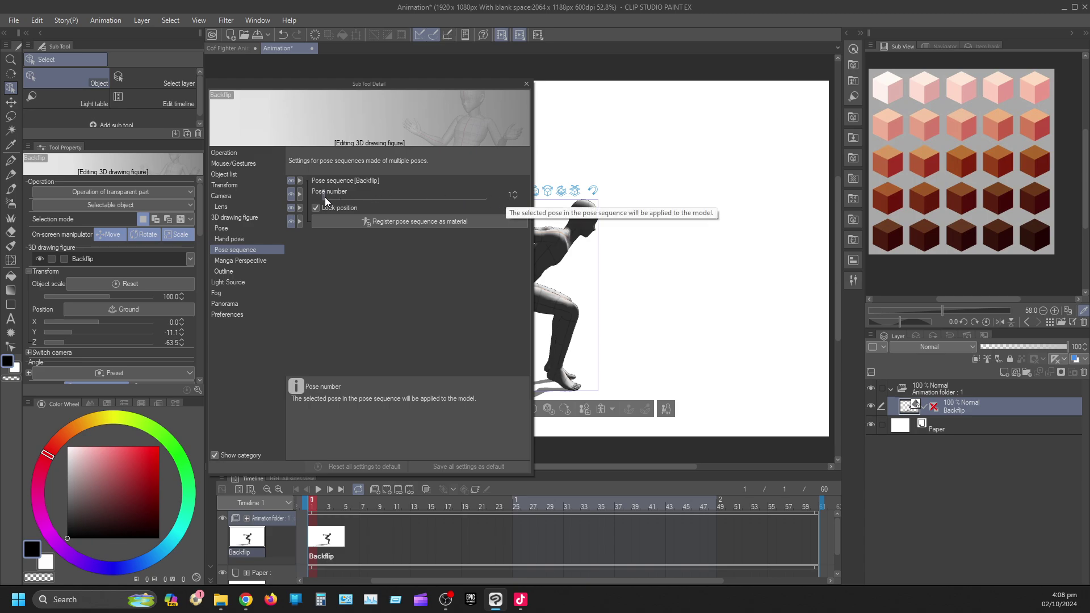
Move the settings panel off the figure and step Pose number forward to 22.
{"action": "left_click", "coordinate": [515, 193]}
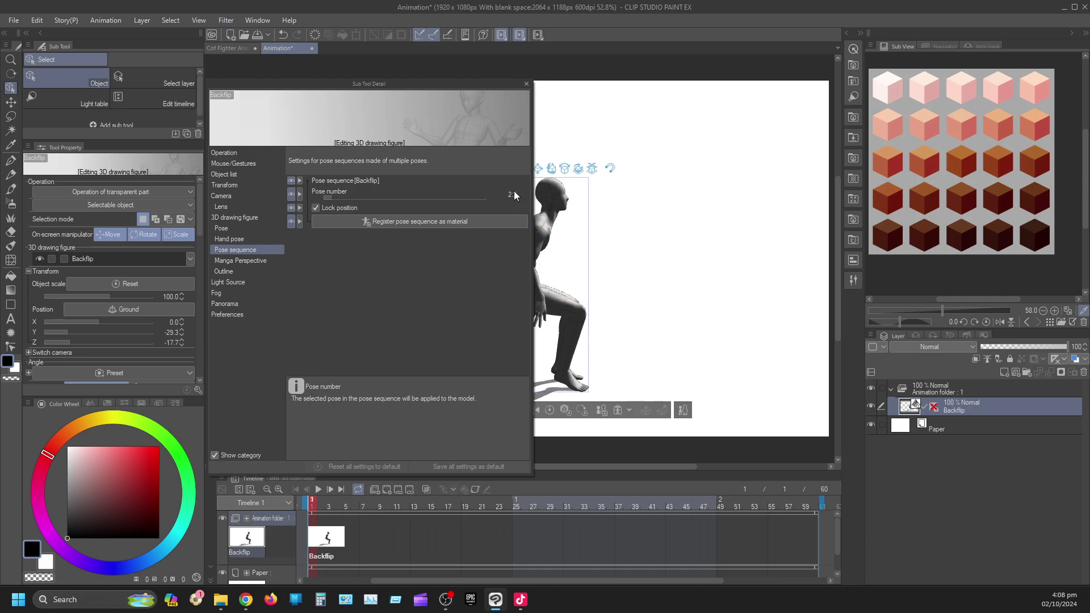
{"action": "left_click_drag", "start_coordinate": [461, 83], "coordinate": [308, 87]}
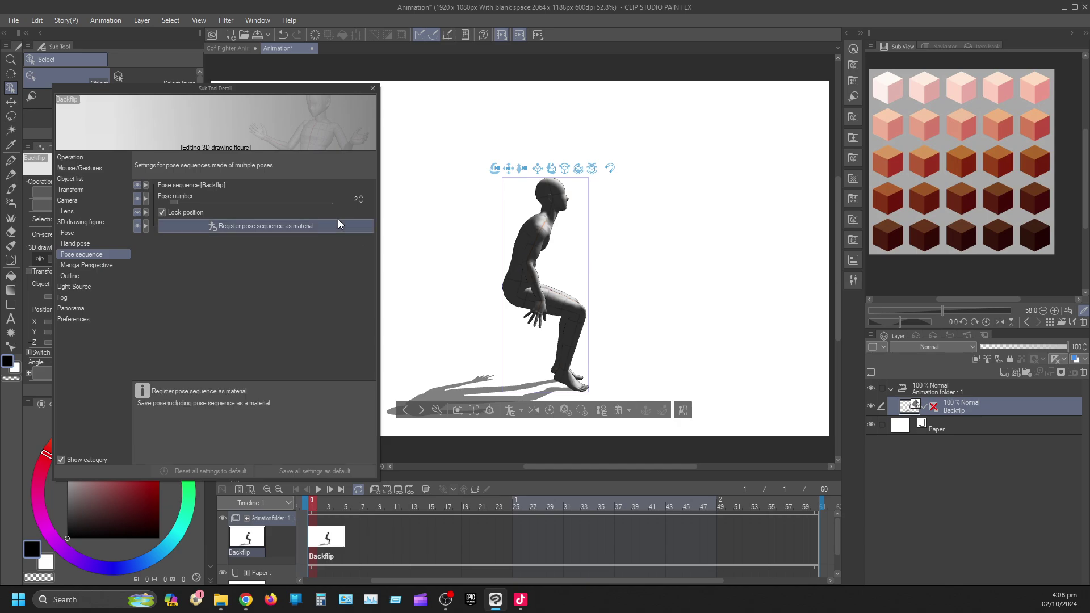
{"action": "left_click", "coordinate": [361, 197]}
{"action": "left_click", "coordinate": [364, 196]}
{"action": "left_click", "coordinate": [363, 196]}
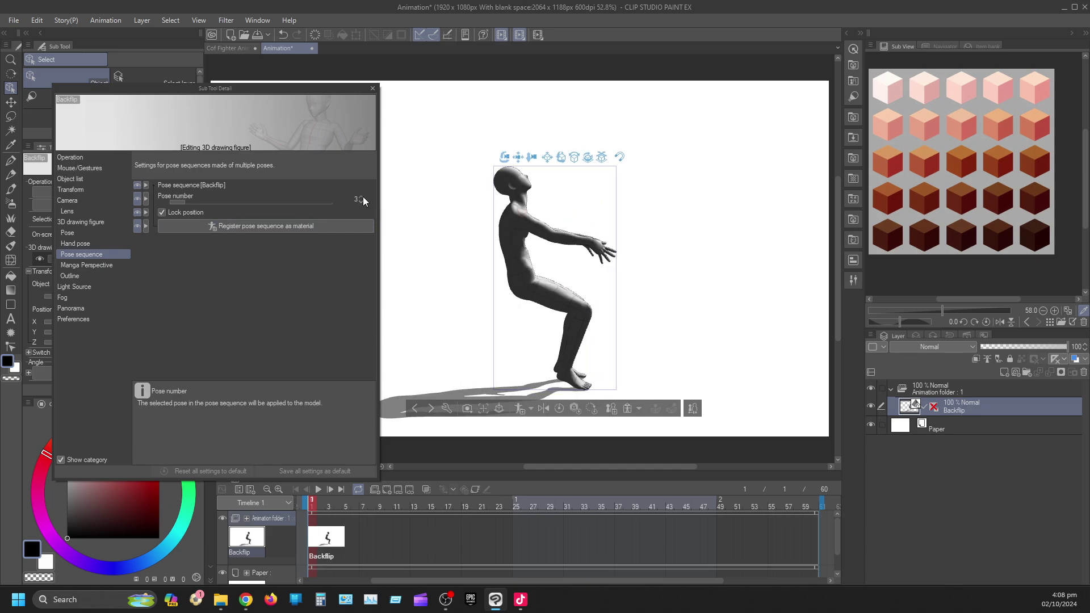
{"action": "left_click", "coordinate": [363, 196]}
{"action": "left_click", "coordinate": [363, 197]}
{"action": "left_click", "coordinate": [363, 197]}
{"action": "left_click", "coordinate": [363, 197]}
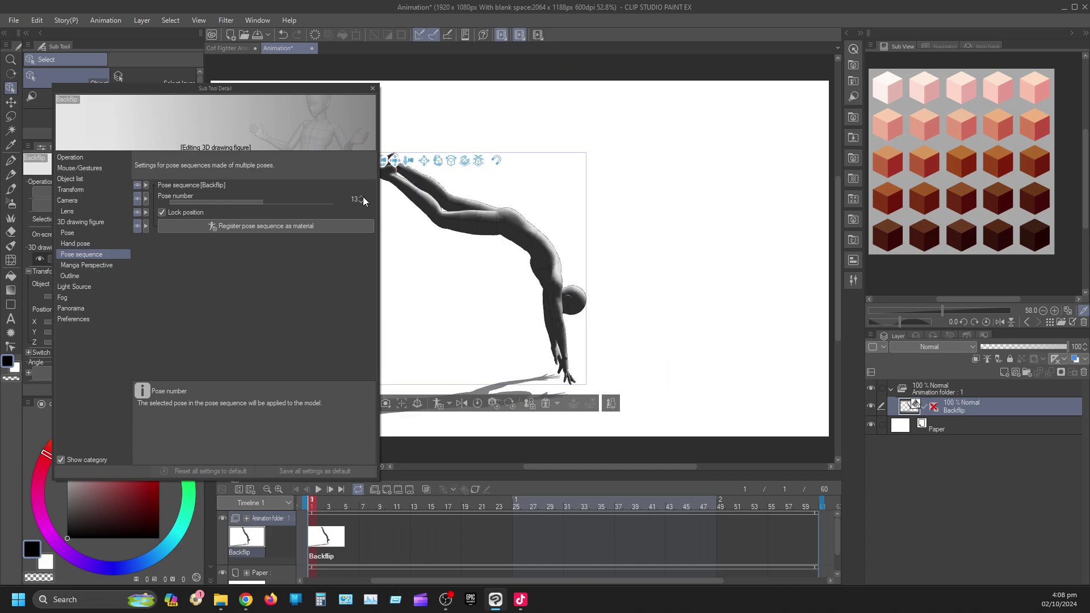
{"action": "left_click", "coordinate": [363, 197]}
{"action": "left_click", "coordinate": [363, 196]}
{"action": "left_click", "coordinate": [363, 196]}
{"action": "left_click", "coordinate": [363, 197]}
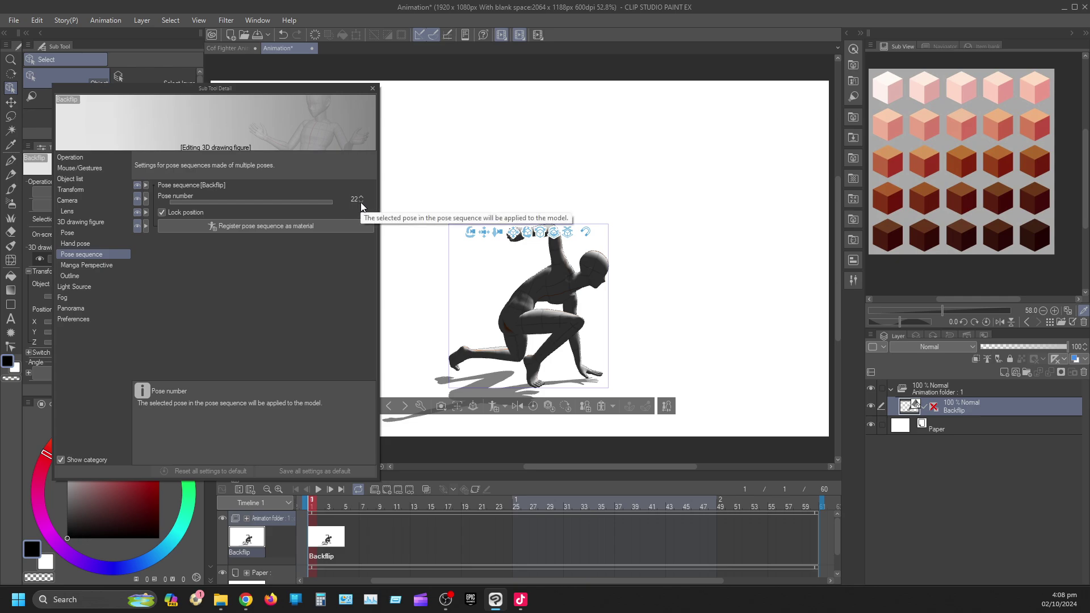
Step Pose number back down to 1, the starting crouch.
{"action": "left_click", "coordinate": [361, 201]}
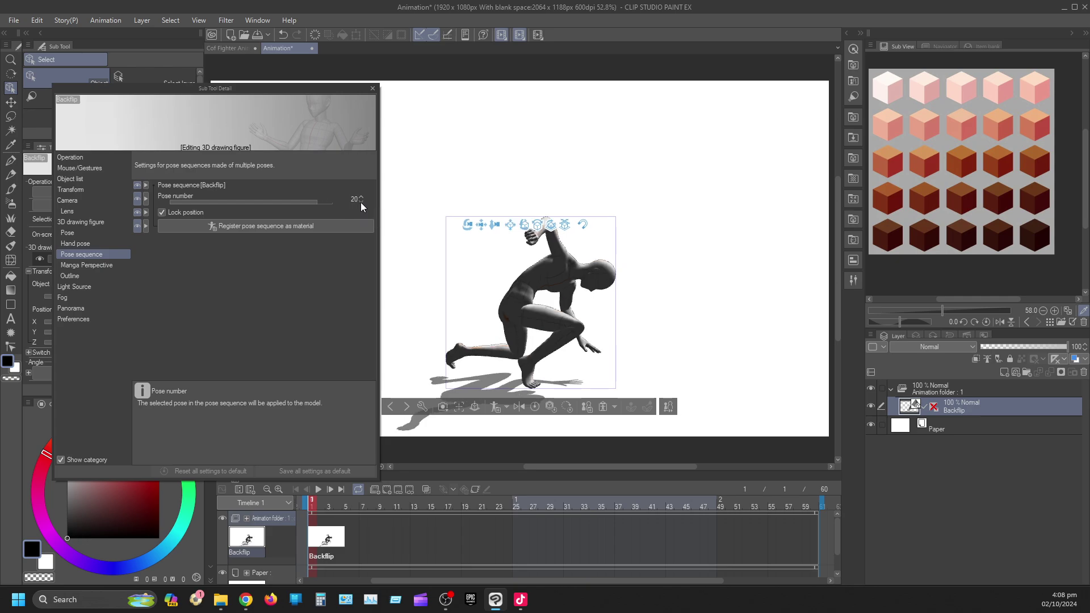
{"action": "left_click", "coordinate": [361, 202]}
{"action": "left_click", "coordinate": [361, 202]}
{"action": "left_click", "coordinate": [361, 201]}
{"action": "left_click", "coordinate": [361, 202]}
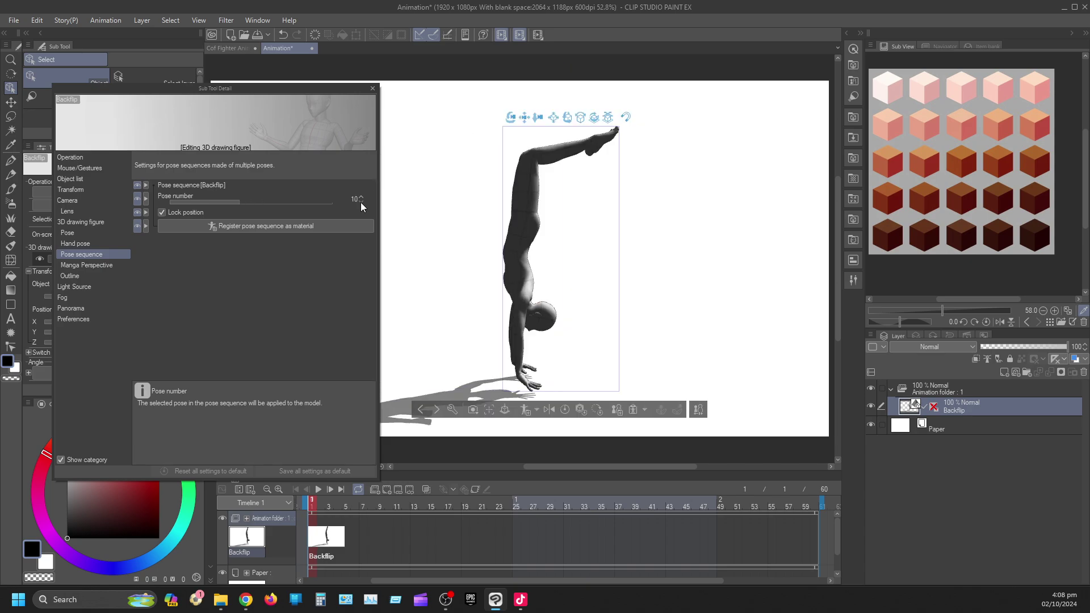
{"action": "left_click", "coordinate": [361, 202]}
{"action": "left_click", "coordinate": [361, 202]}
{"action": "left_click", "coordinate": [361, 201]}
{"action": "left_click", "coordinate": [361, 202]}
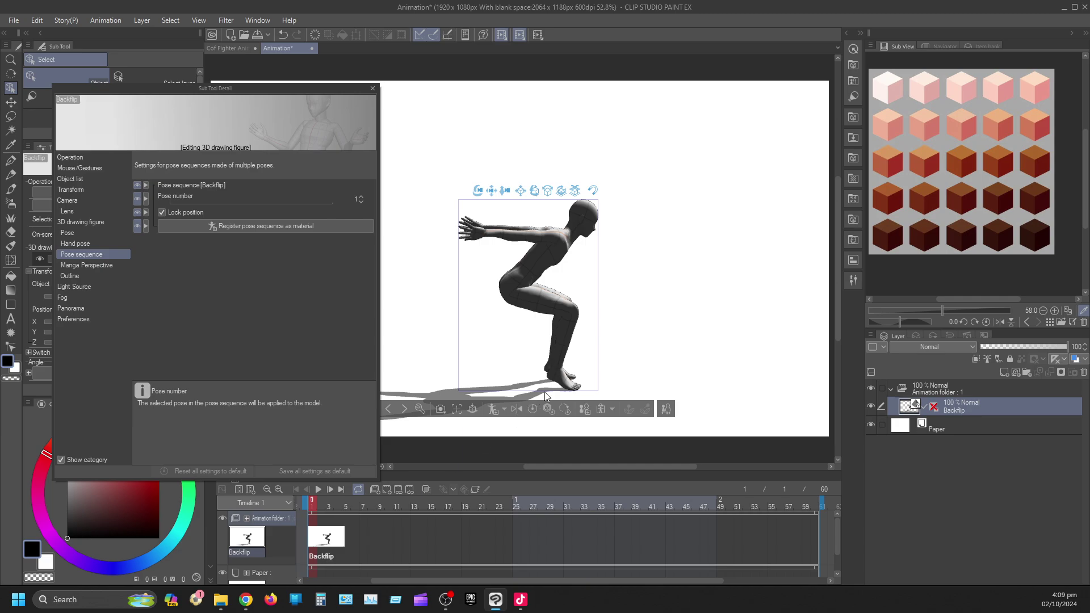
Add Backflip cels on the next frames with Pose numbers 2 and 3.
{"action": "key", "text": "Right"}
{"action": "key", "text": "Right"}
{"action": "key", "text": "ctrl+v"}
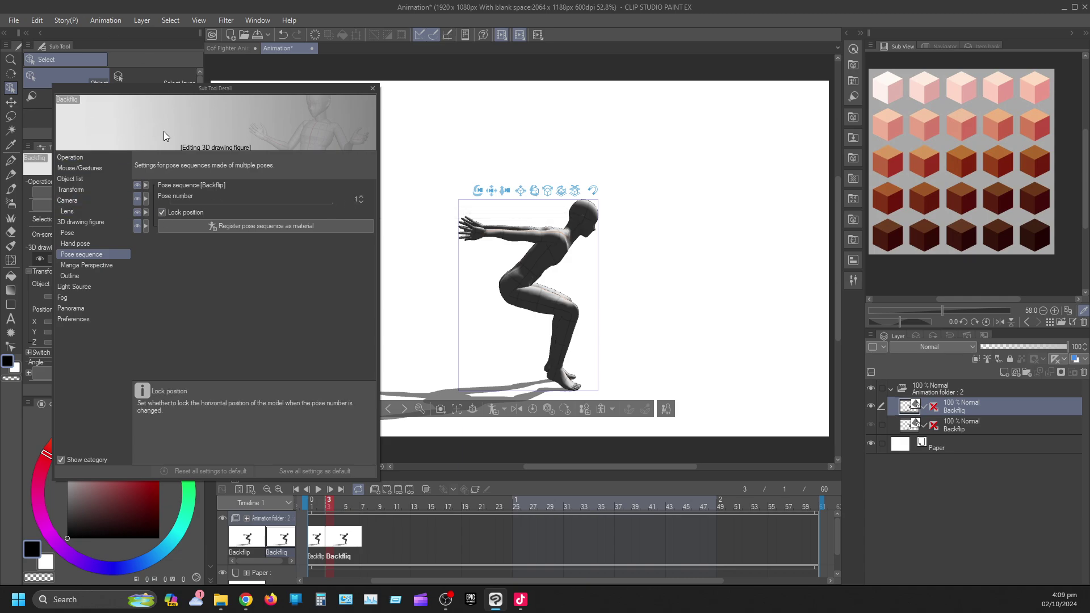
{"action": "left_click", "coordinate": [361, 198]}
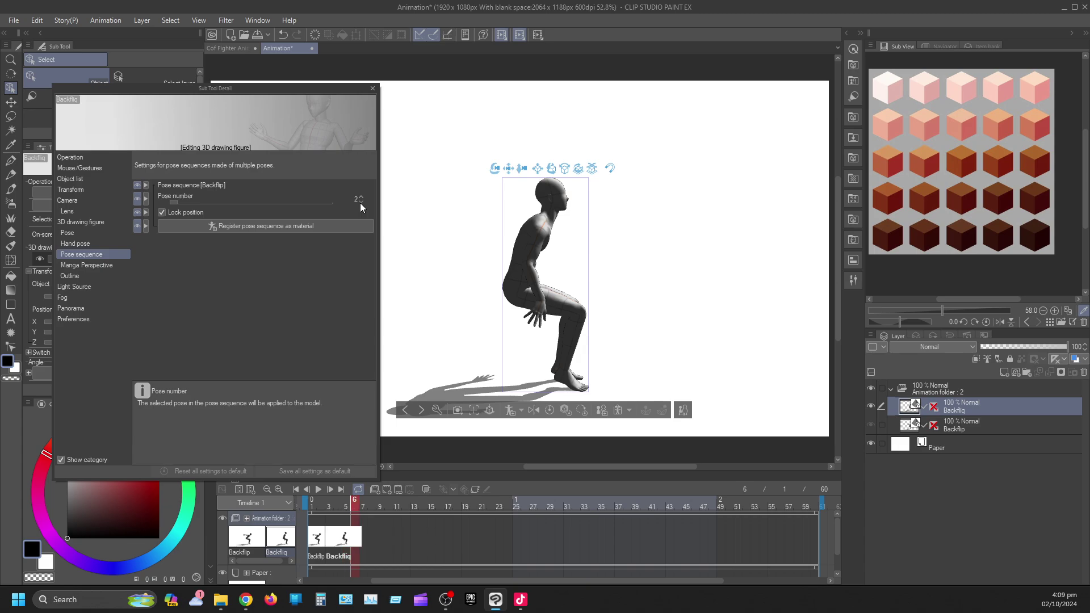
{"action": "left_click", "coordinate": [361, 195]}
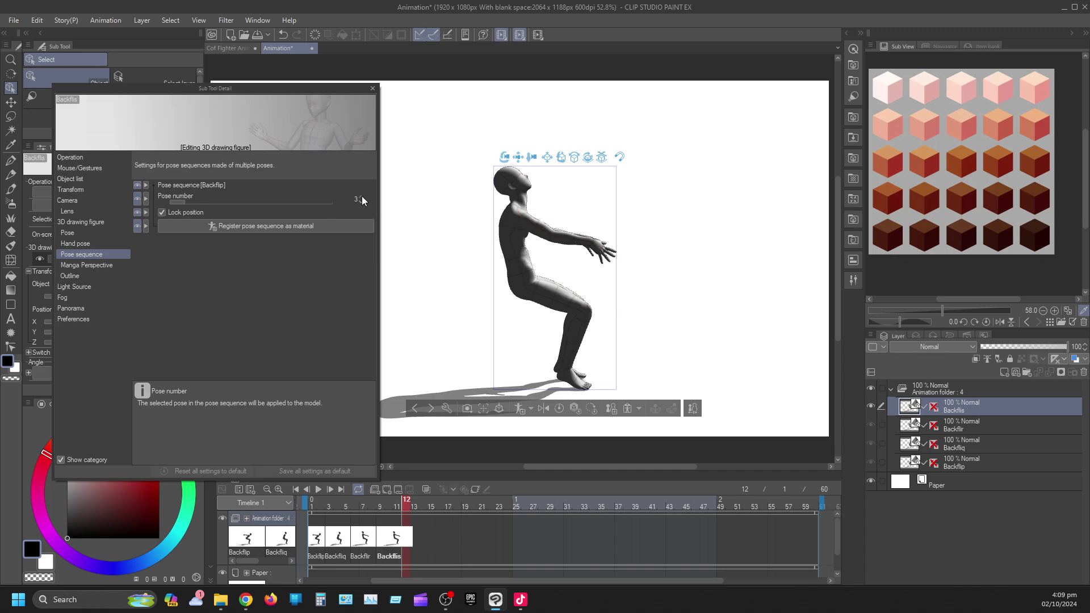
Add a 3D cel set to pose 4, then set pose 5 at frame 12.
{"action": "key", "text": "ctrl+shift+n"}
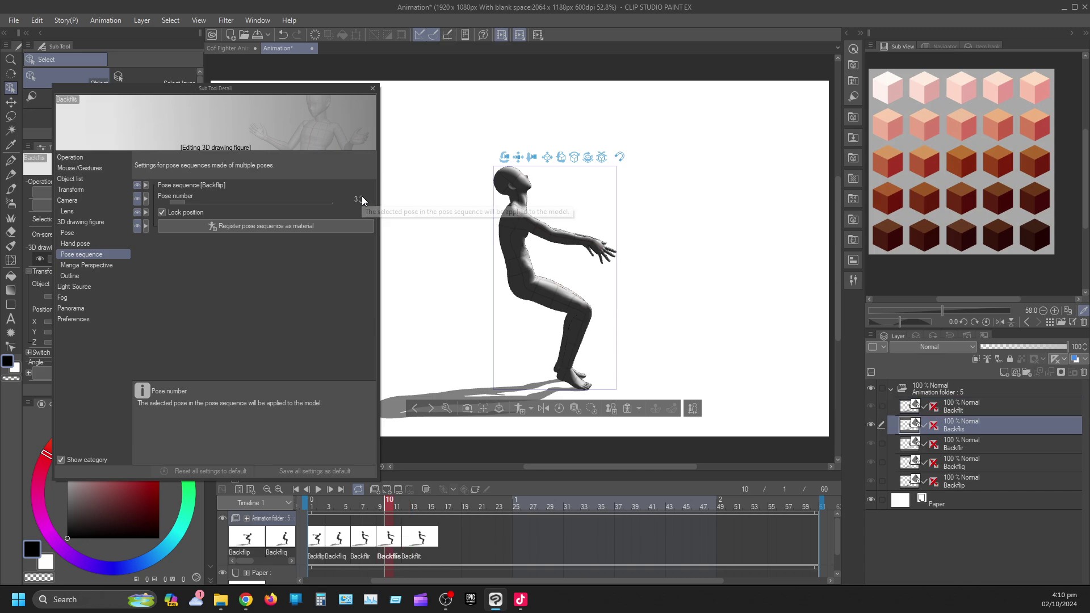
{"action": "left_click", "coordinate": [360, 197]}
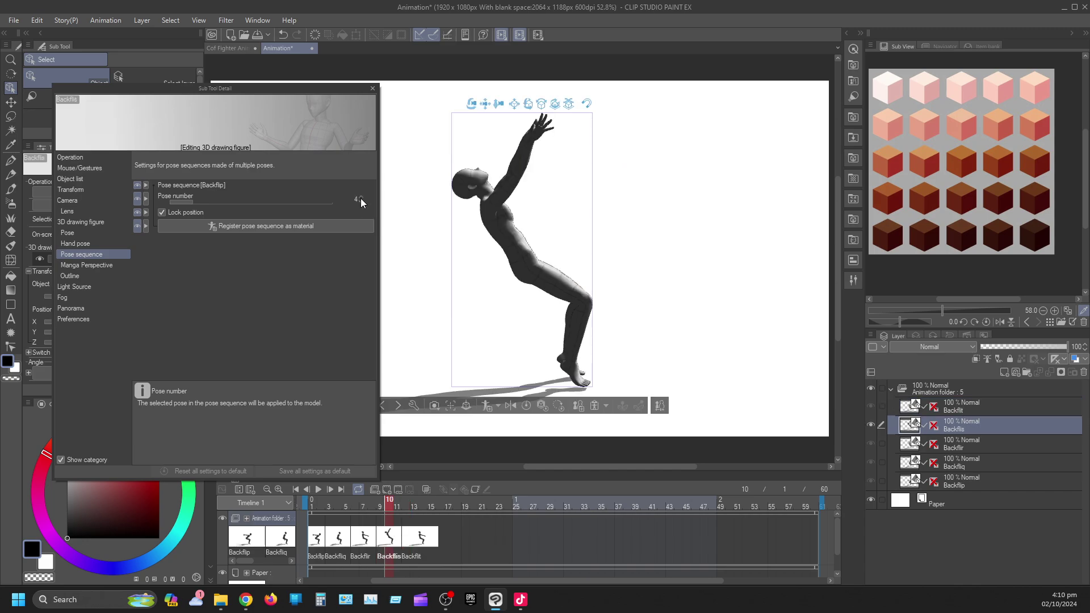
{"action": "key", "text": "Right"}
{"action": "key", "text": "Right"}
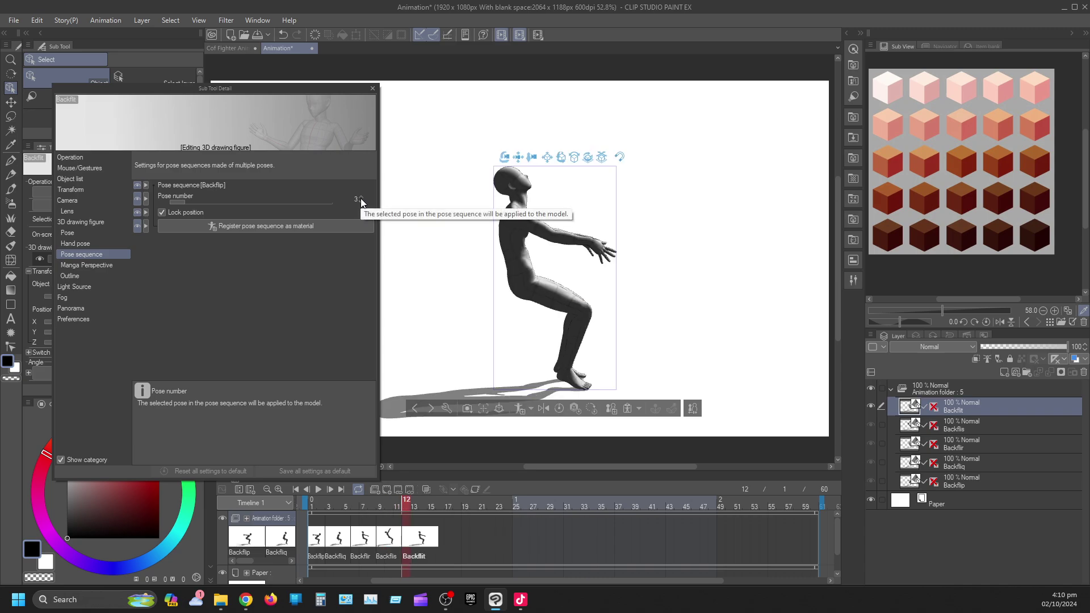
{"action": "key", "text": "Right"}
{"action": "left_click", "coordinate": [360, 198]}
{"action": "left_click", "coordinate": [360, 198]}
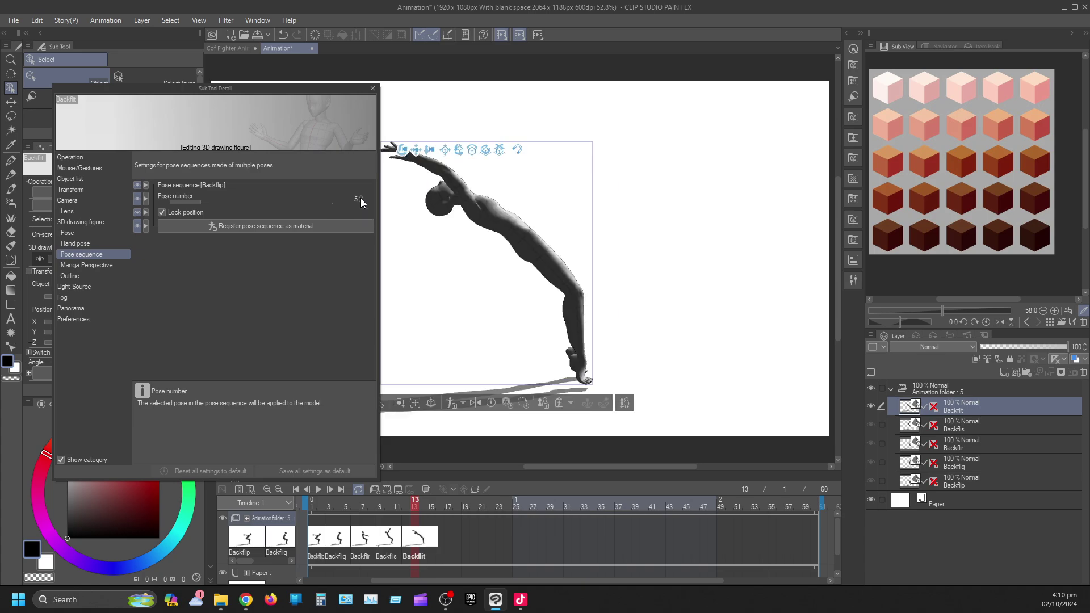
Add a cel at frame 15 with pose 6, then pose 7 at frame 18.
{"action": "key", "text": "Right"}
{"action": "key", "text": "Right"}
{"action": "key", "text": "ctrl+v"}
{"action": "left_click", "coordinate": [360, 199]}
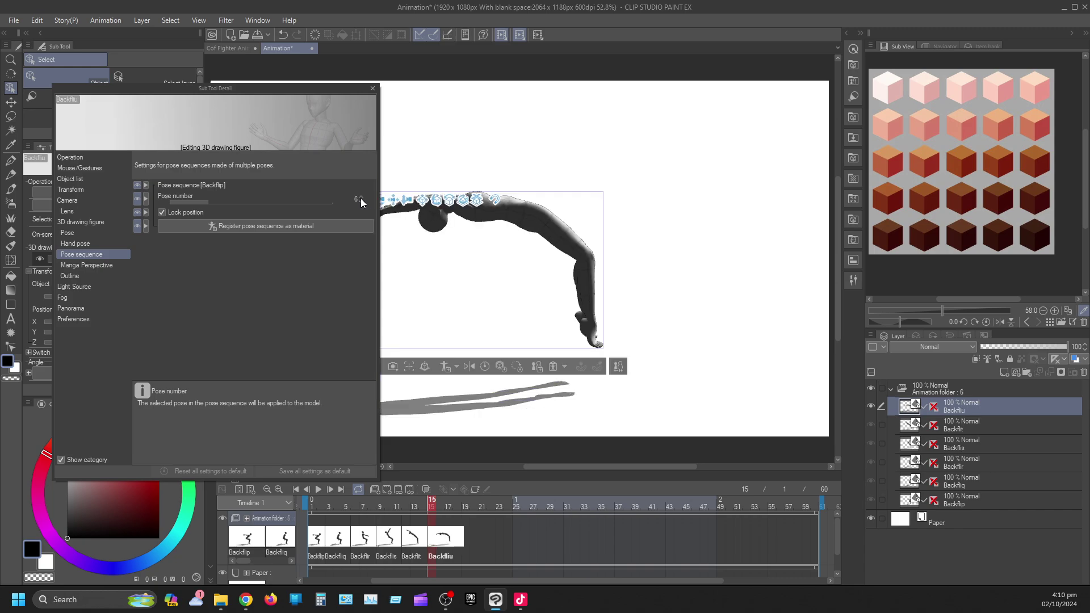
{"action": "key", "text": "Right"}
{"action": "key", "text": "Right"}
{"action": "key", "text": "Right"}
{"action": "key", "text": "Right"}
{"action": "key", "text": "Left"}
{"action": "key", "text": "Left"}
{"action": "key", "text": "Right"}
{"action": "left_click", "coordinate": [361, 199]}
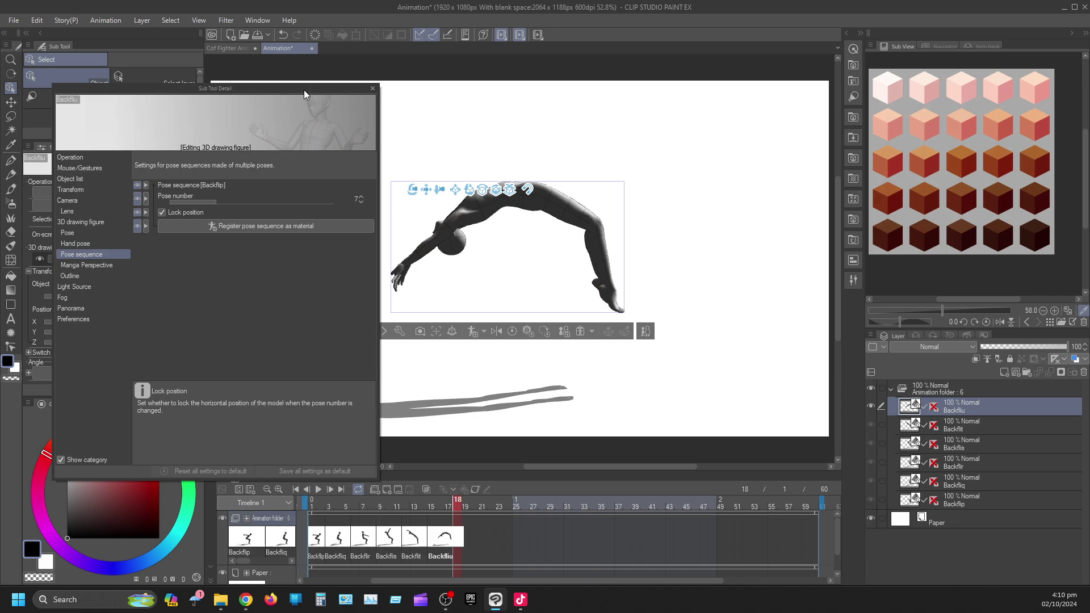
Move the Sub Tool Detail window to the top-left and play the animation at 24 fps.
{"action": "left_click_drag", "start_coordinate": [295, 90], "coordinate": [271, 35]}
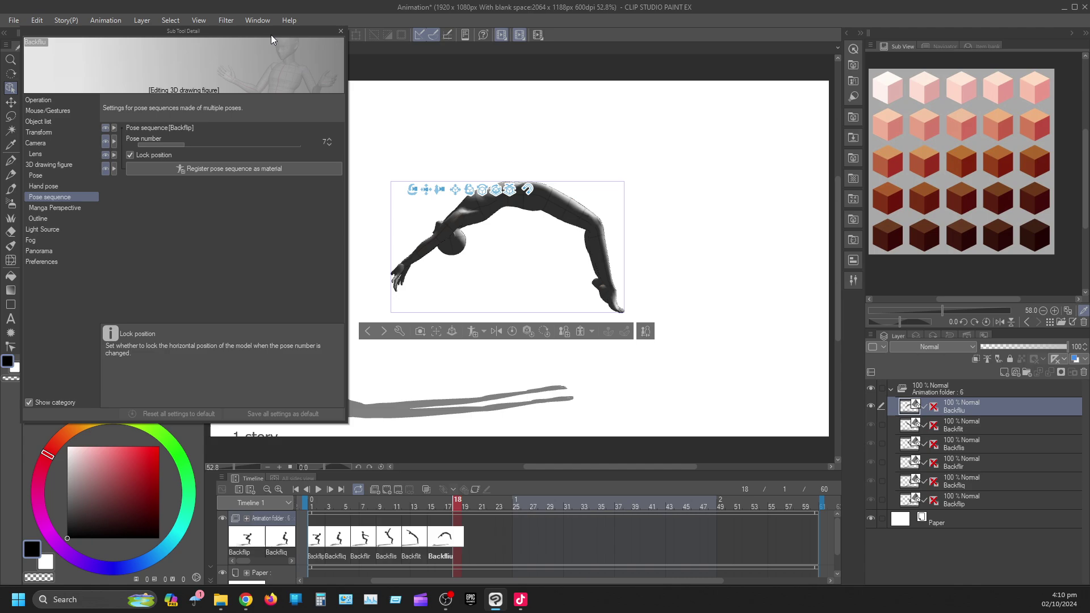
{"action": "left_click_drag", "start_coordinate": [271, 35], "coordinate": [273, 34]}
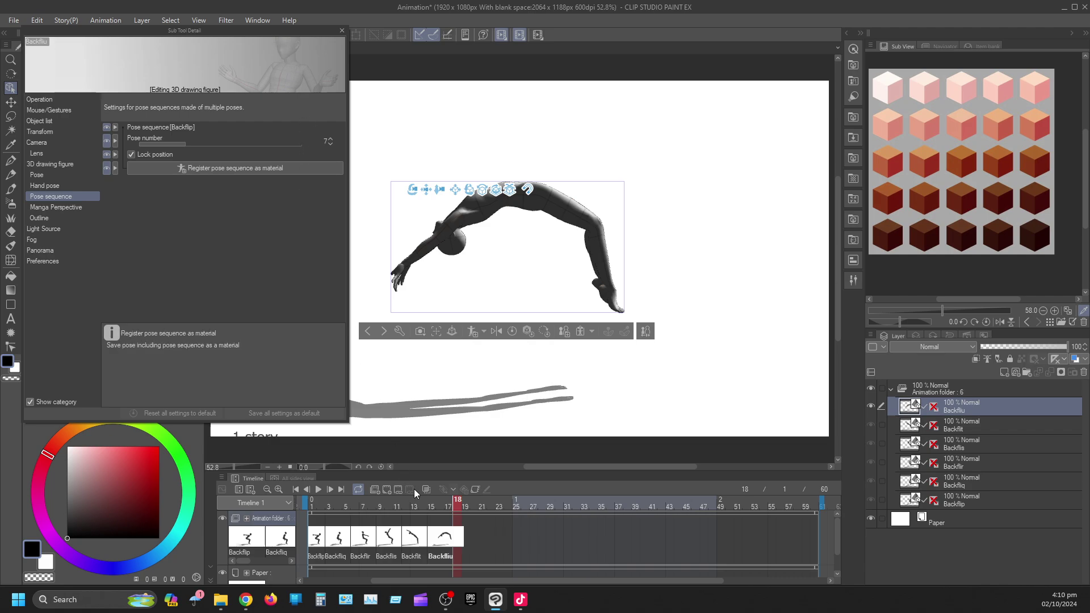
{"action": "left_click", "coordinate": [320, 488]}
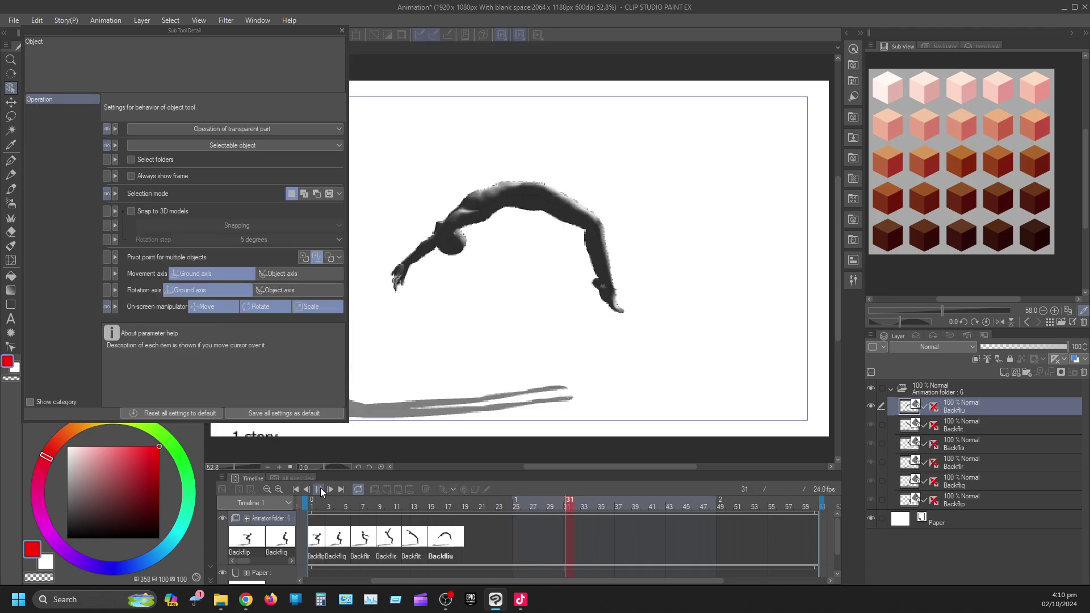